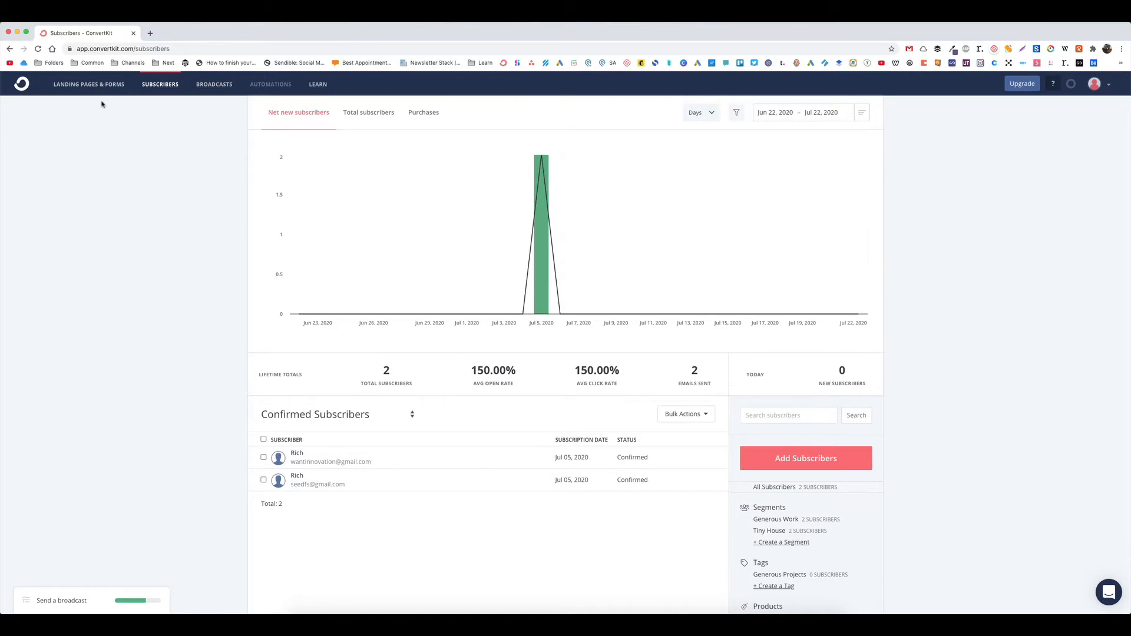
Step: Start creating a new item from the Landing Pages & Forms overview
scroll(92, 91, "down", 1)
scroll(93, 91, "up", 1)
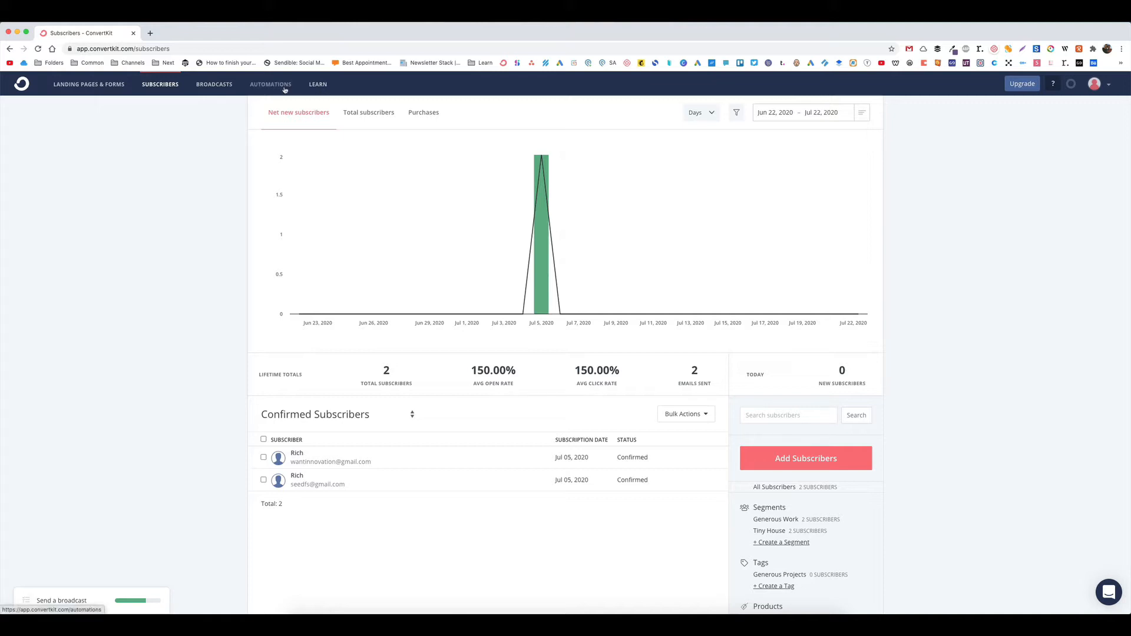
left_click(92, 88)
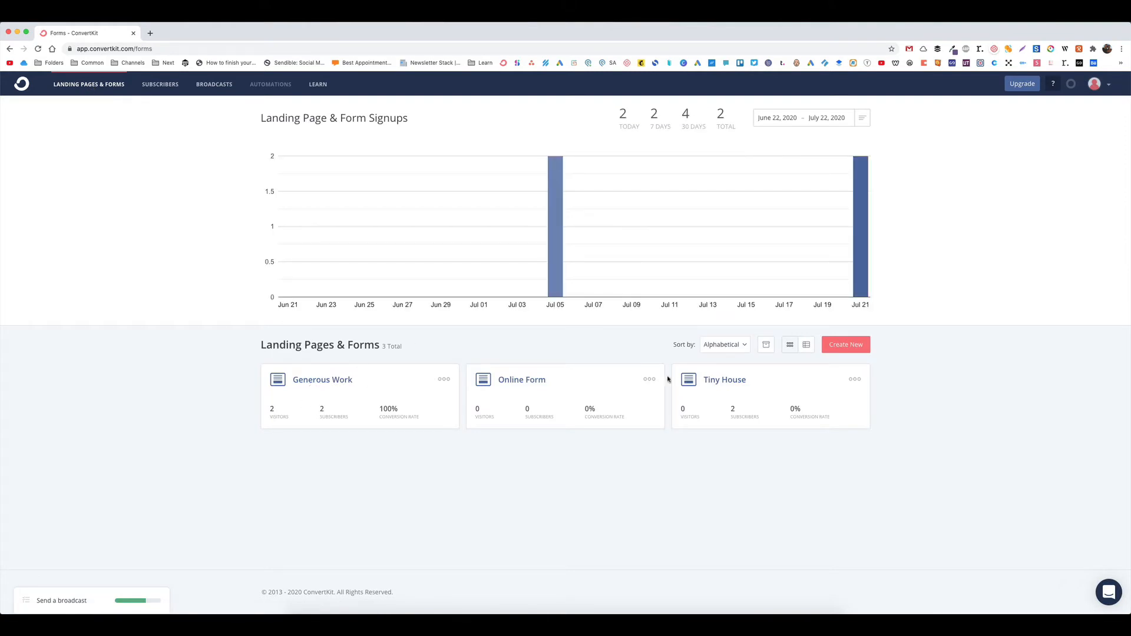
left_click(837, 347)
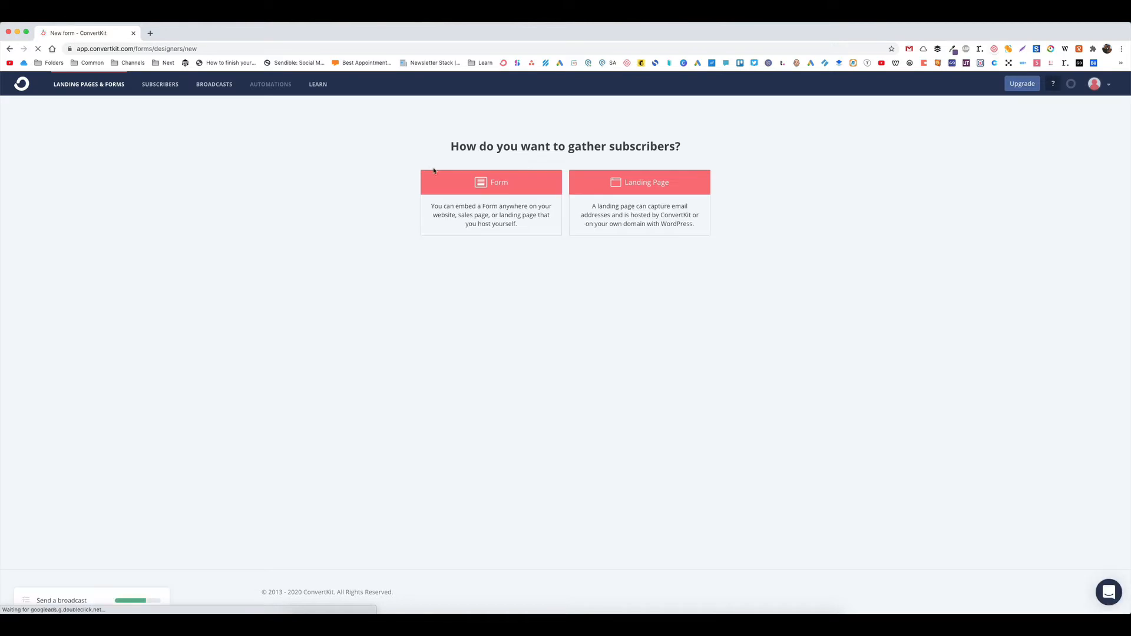
Step: Check the display formats offered for a new form and return to the form or landing page choice
left_click(480, 182)
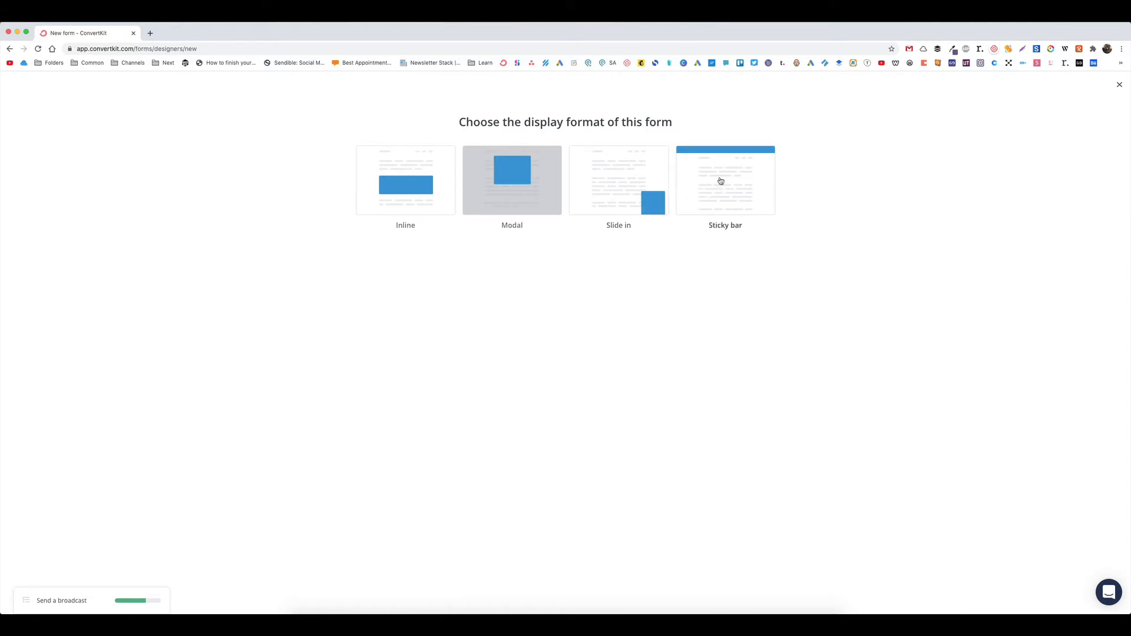
left_click(1119, 85)
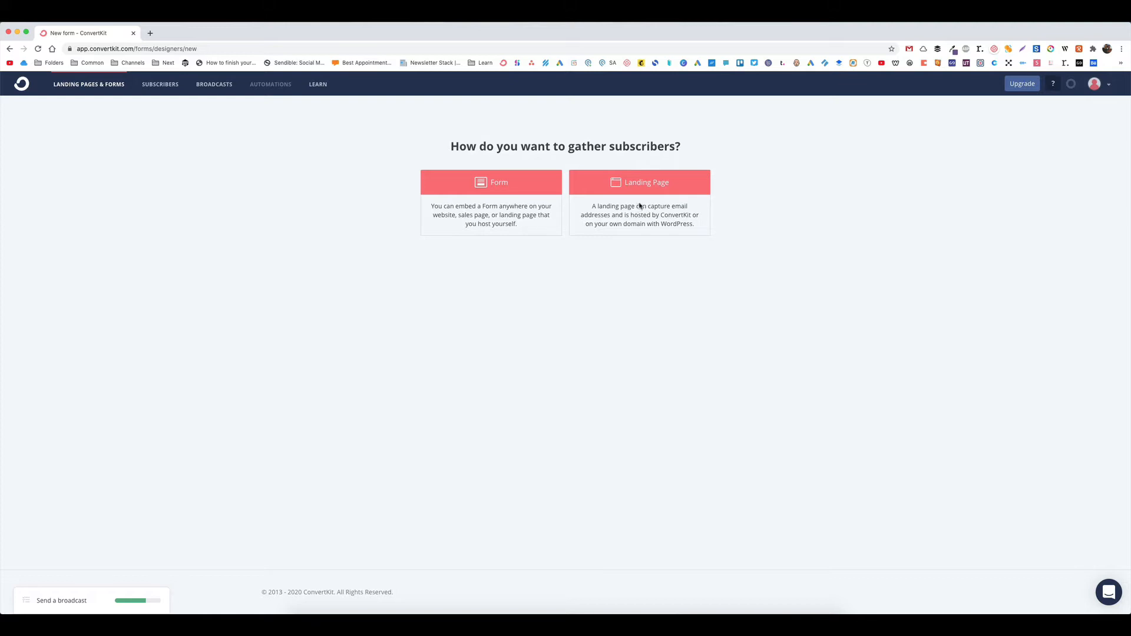
Step: Create a landing page from the Abbey template after browsing the templates and previewing it
left_click(638, 207)
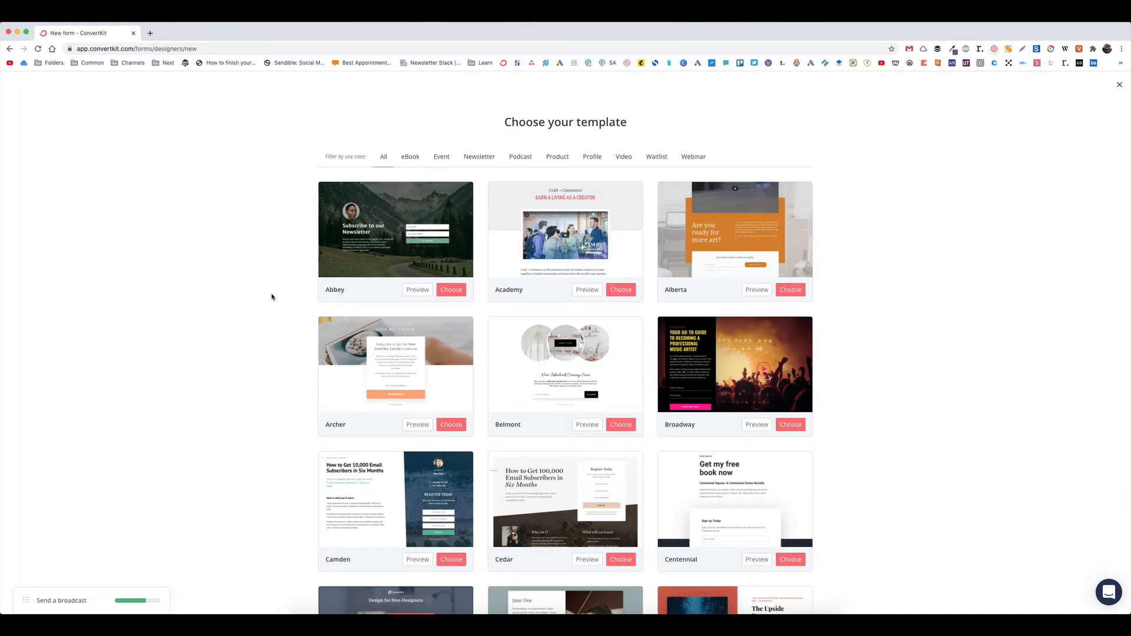
scroll(310, 299, "down", 4)
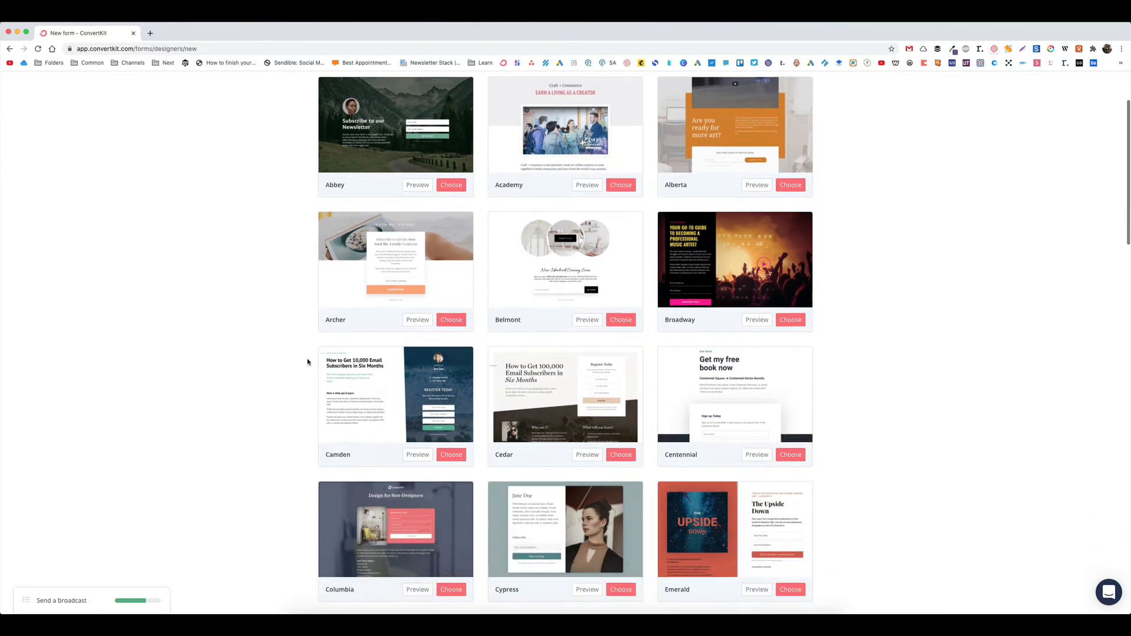
scroll(689, 390, "up", 3)
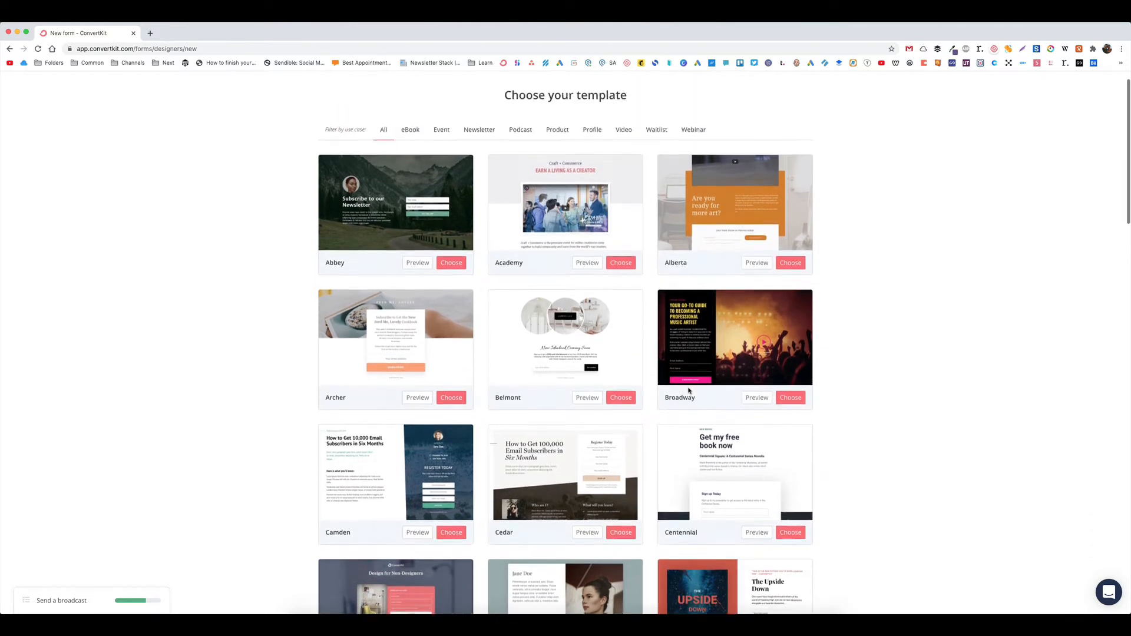
scroll(688, 390, "up", 1)
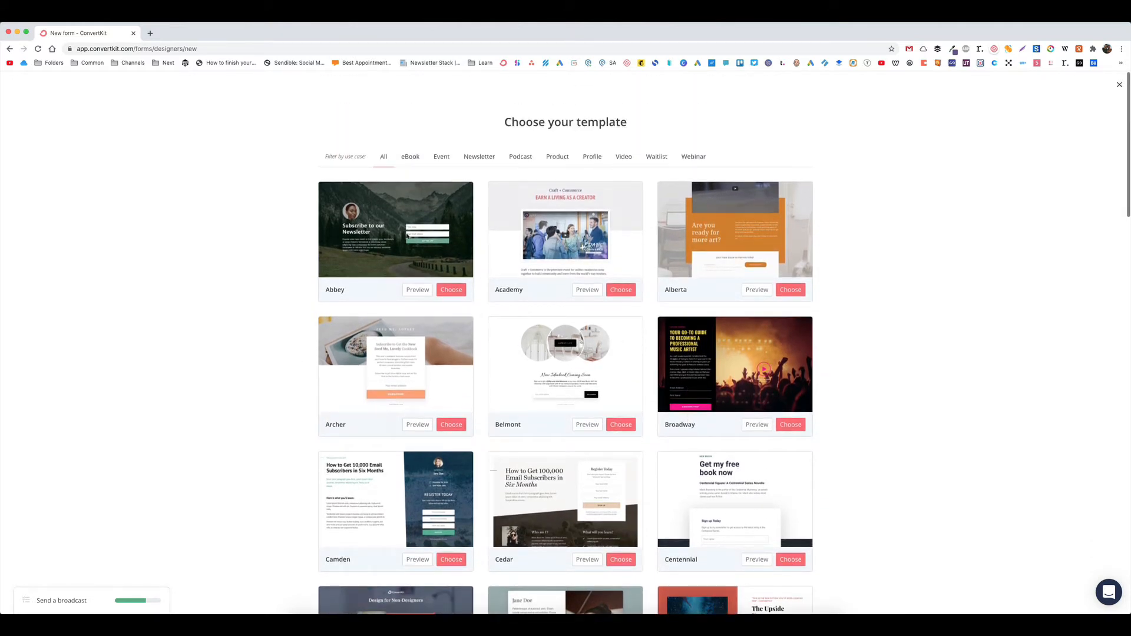
left_click(419, 290)
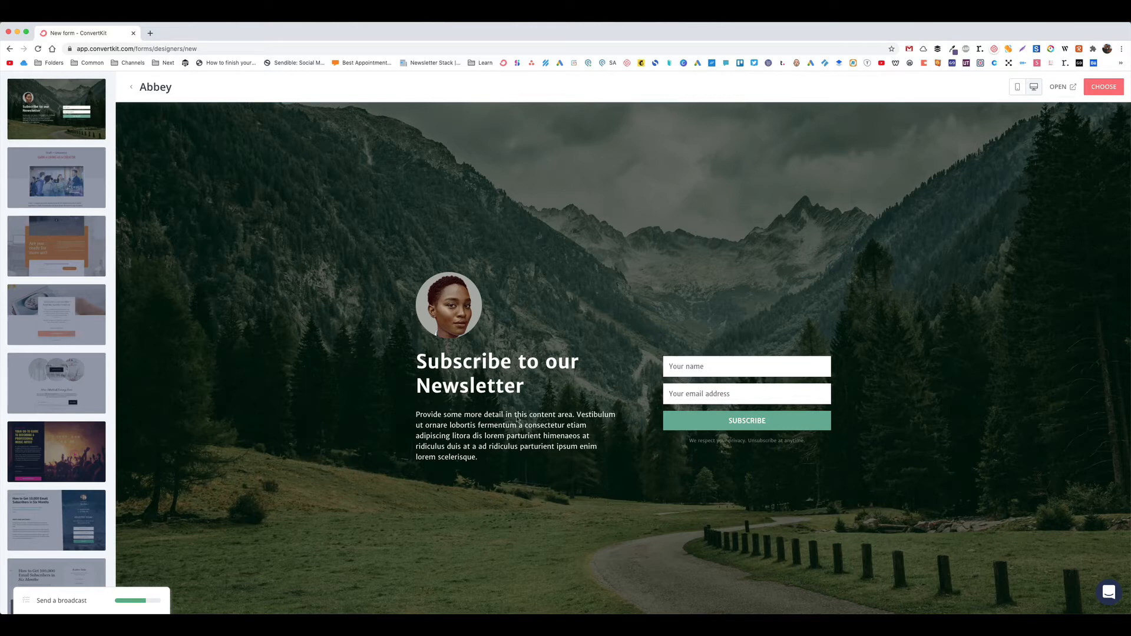
left_click(1093, 90)
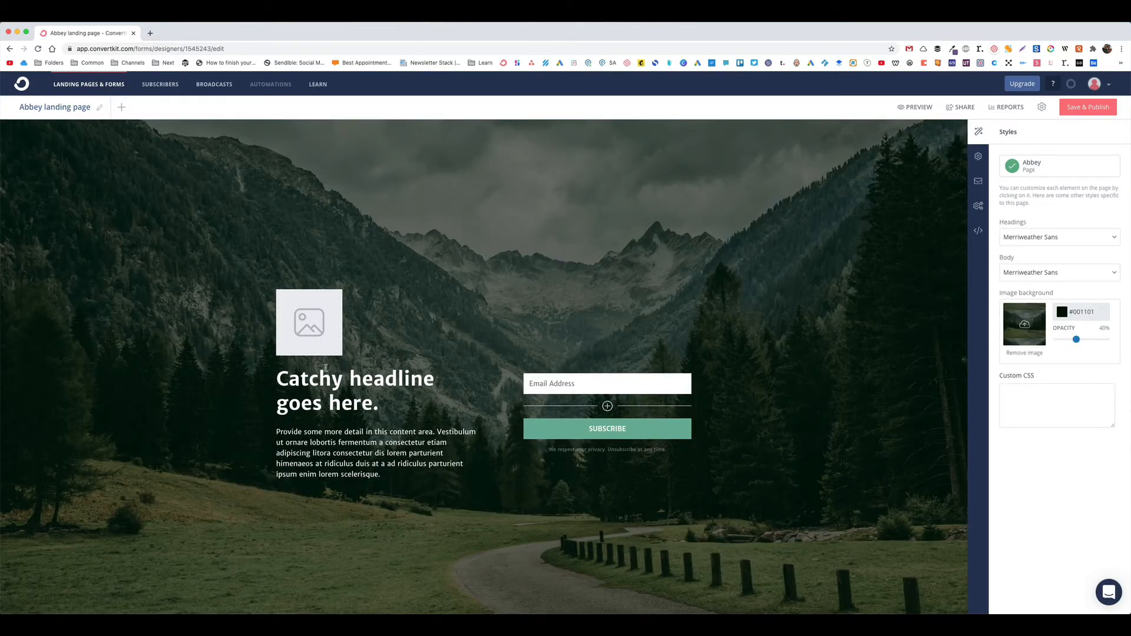
Step: Change the landing page headline to "Catchy headline goes here...", leaving the image placeholder and body text as they are
left_click(309, 323)
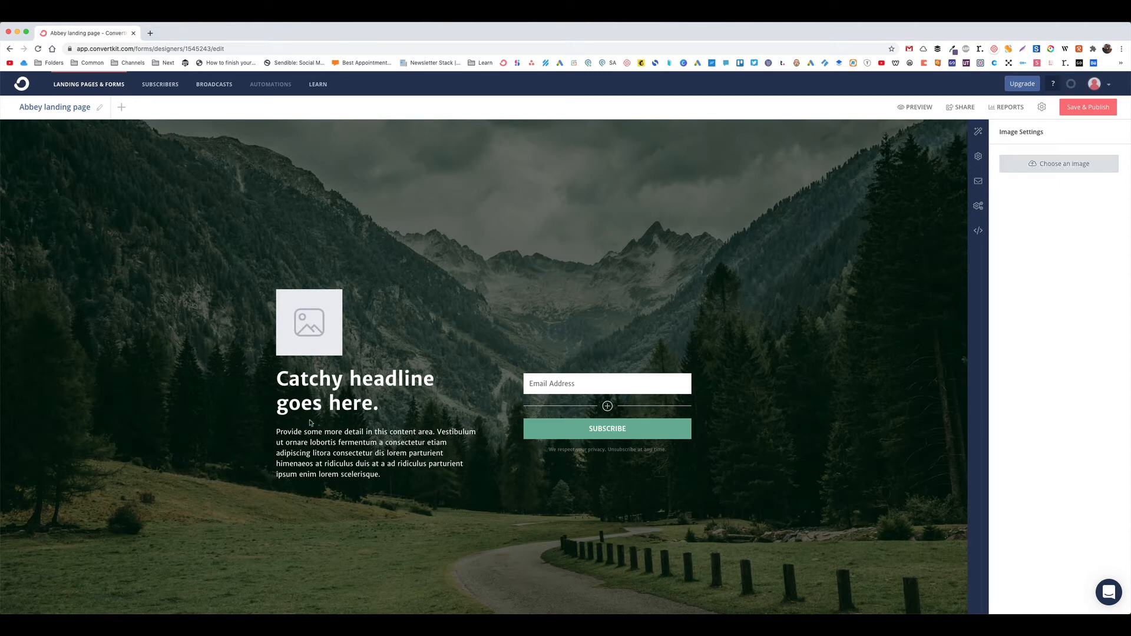
left_click(321, 393)
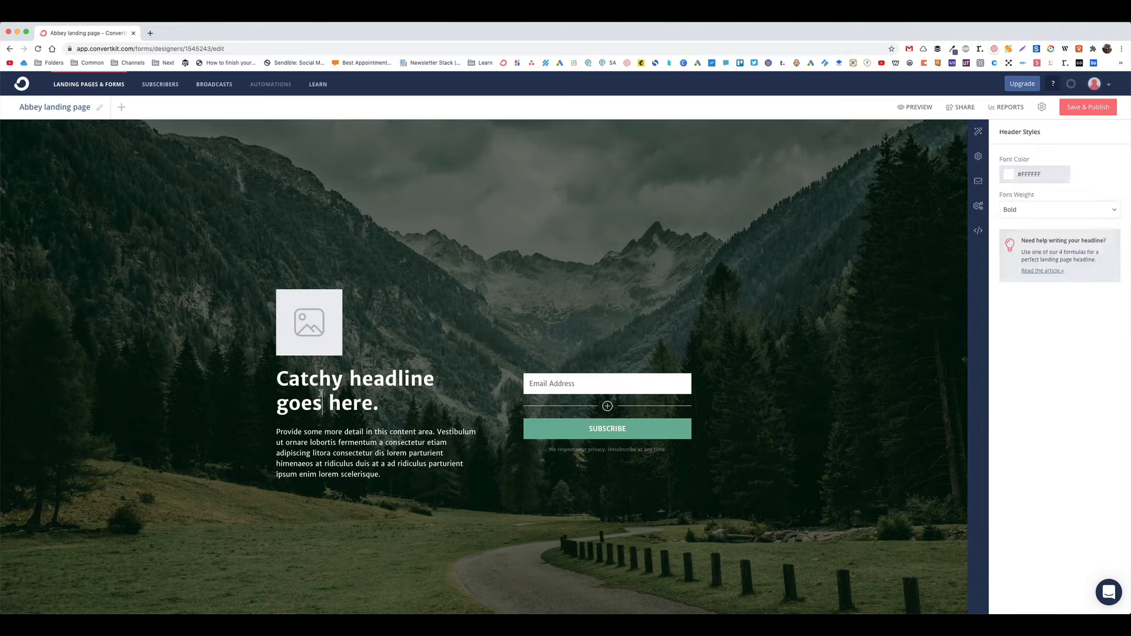
left_click(377, 404)
type("..")
left_click(337, 437)
left_click_drag(335, 437, 368, 466)
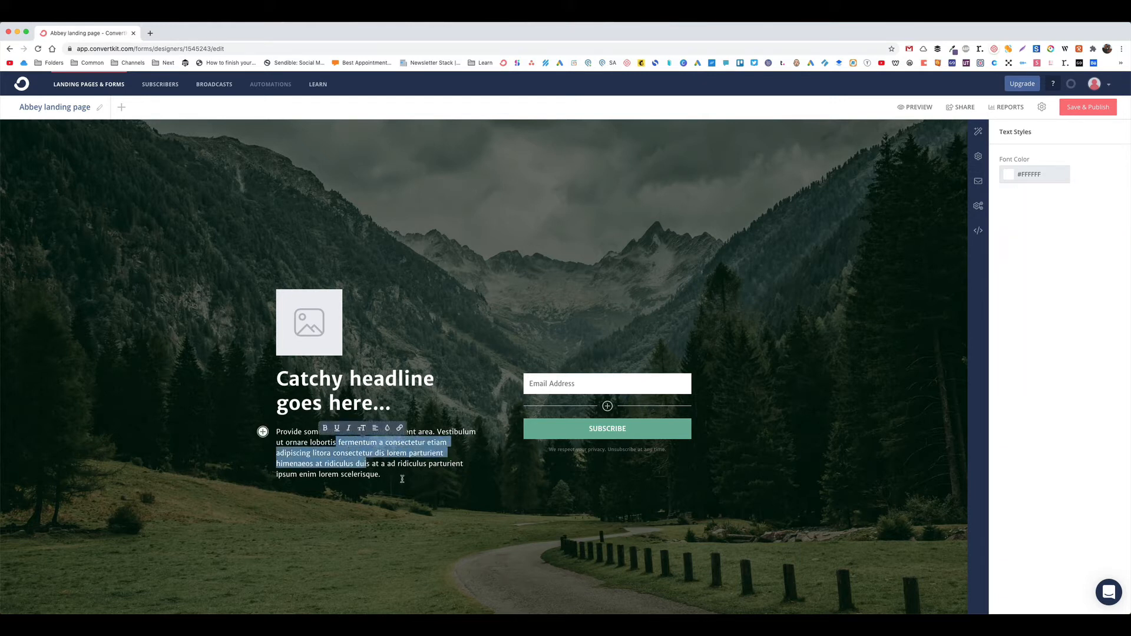
left_click(492, 486)
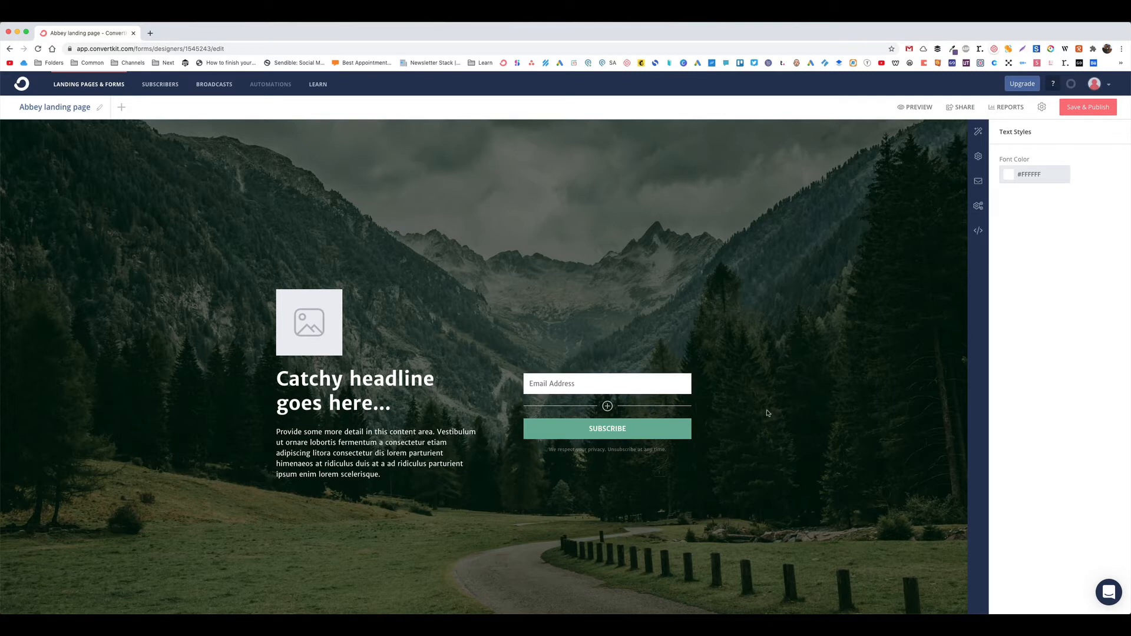
Step: Review the landing page's styles, general settings, incentive email, advanced settings, and SEO & Analytics options
left_click(980, 133)
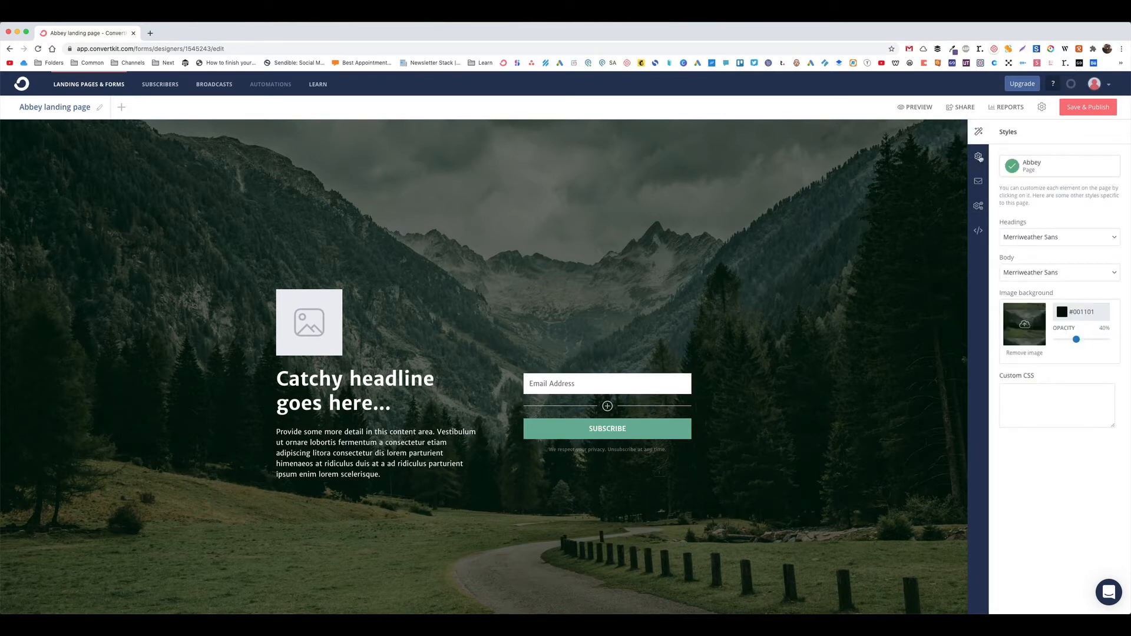
left_click(978, 157)
left_click(978, 182)
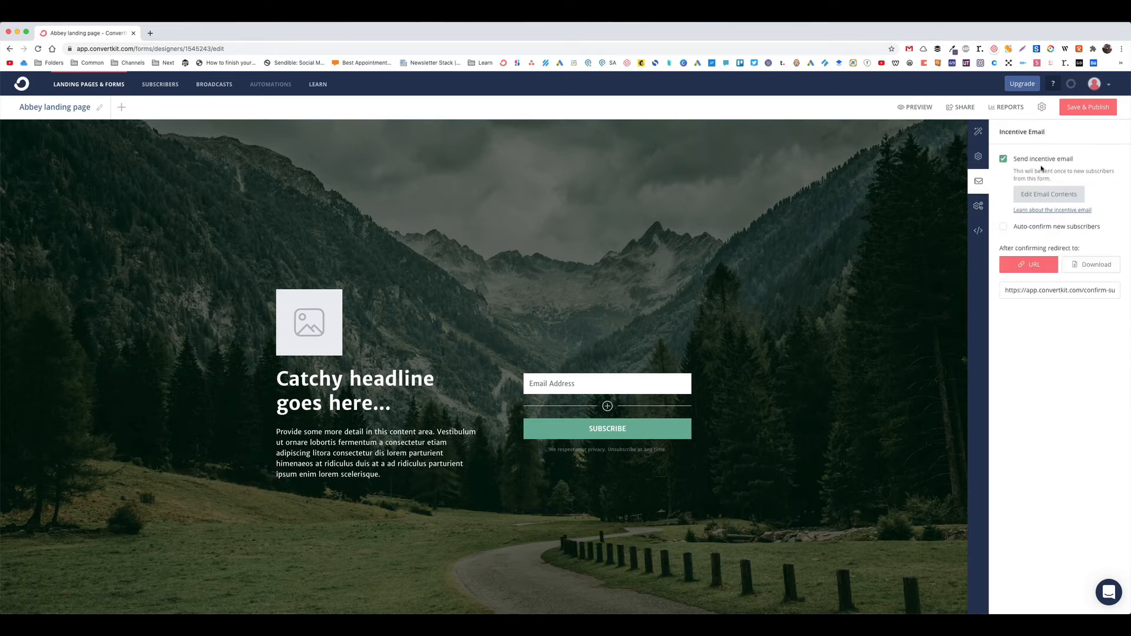
left_click(978, 210)
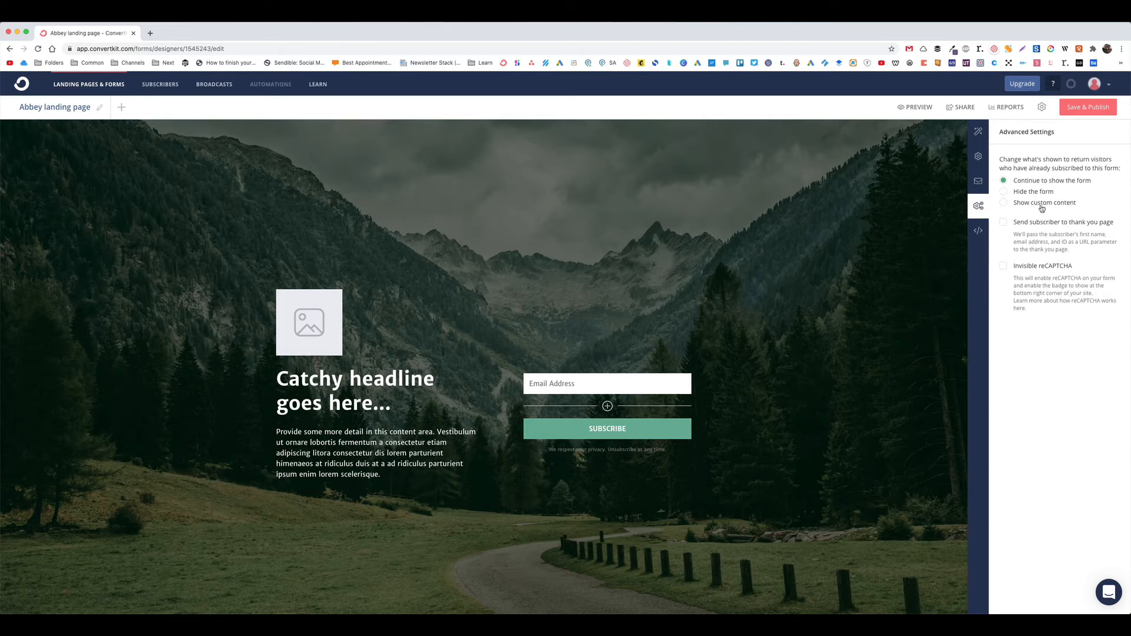
left_click(977, 231)
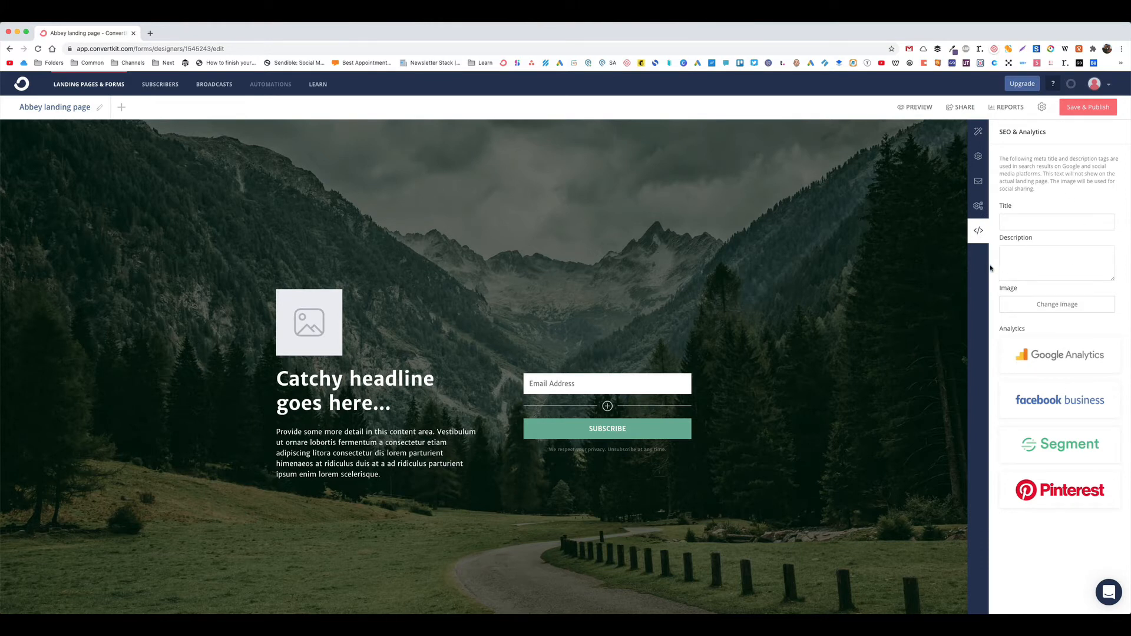
Step: View the landing page's sharing options and highlight its public URL
left_click(961, 111)
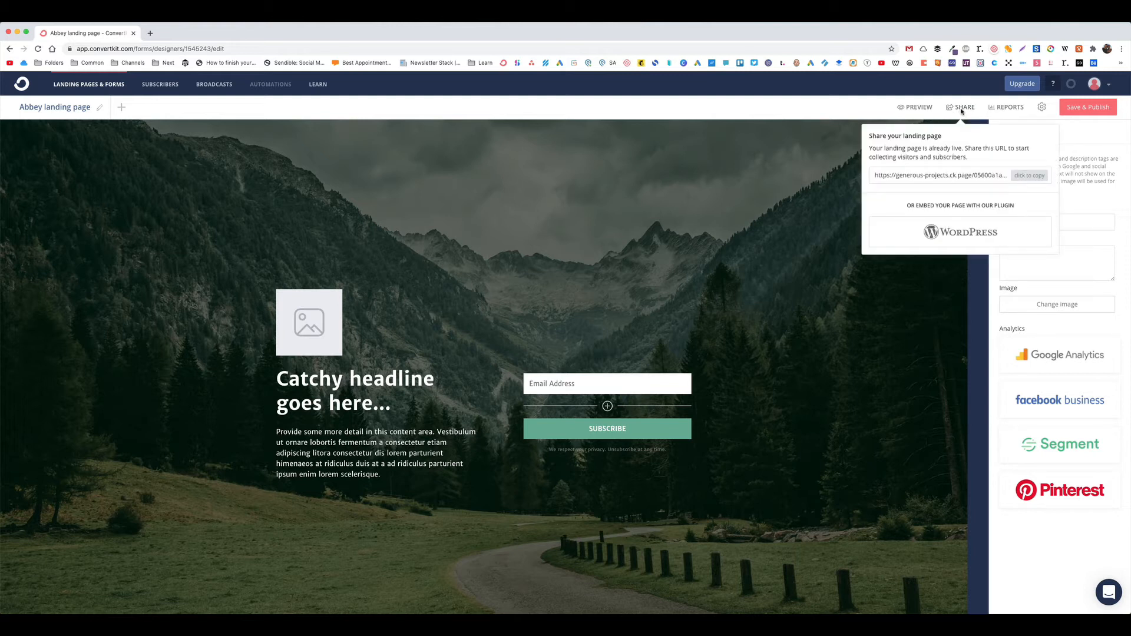
left_click_drag(873, 176, 1014, 181)
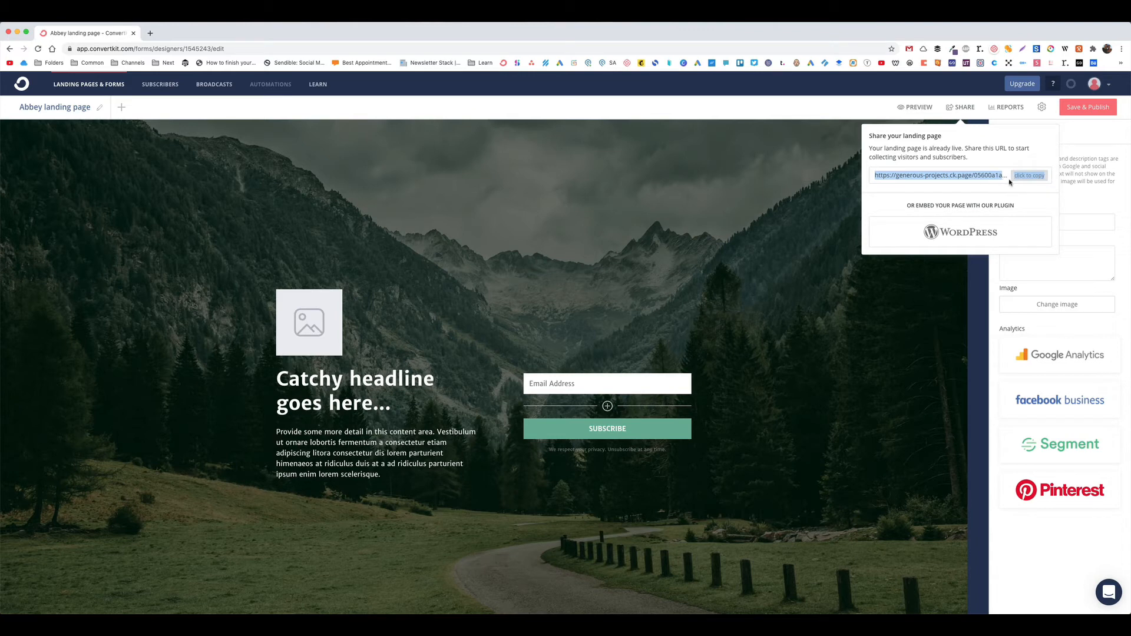
left_click(1083, 137)
Step: Open the existing Online Form for editing and look up its WordPress embed shortcode
left_click(101, 84)
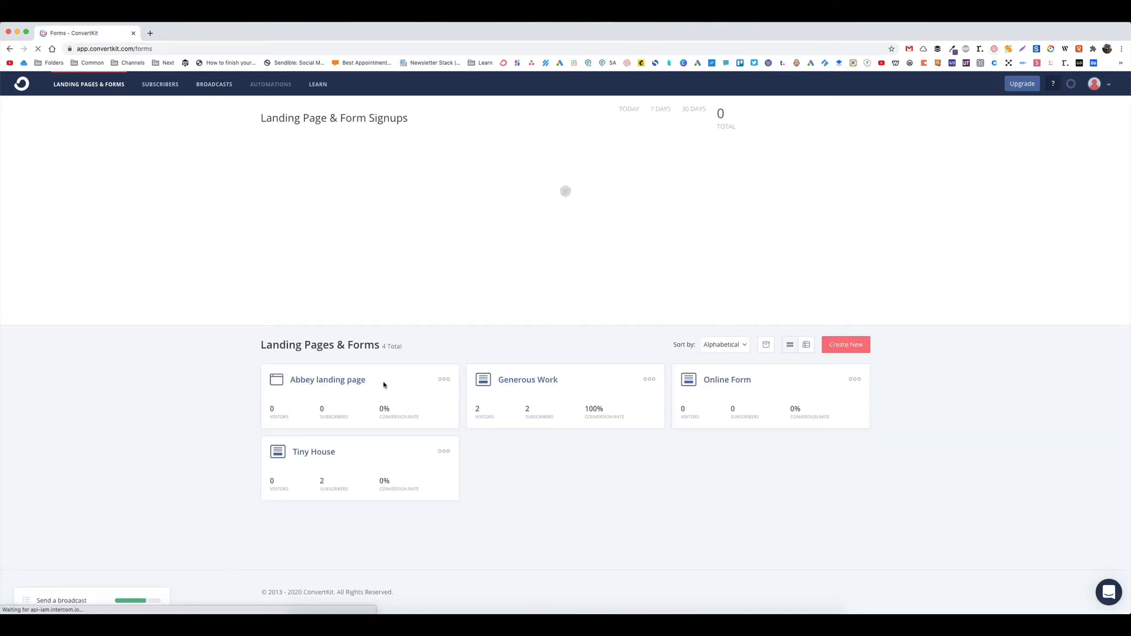
left_click(852, 380)
left_click(815, 412)
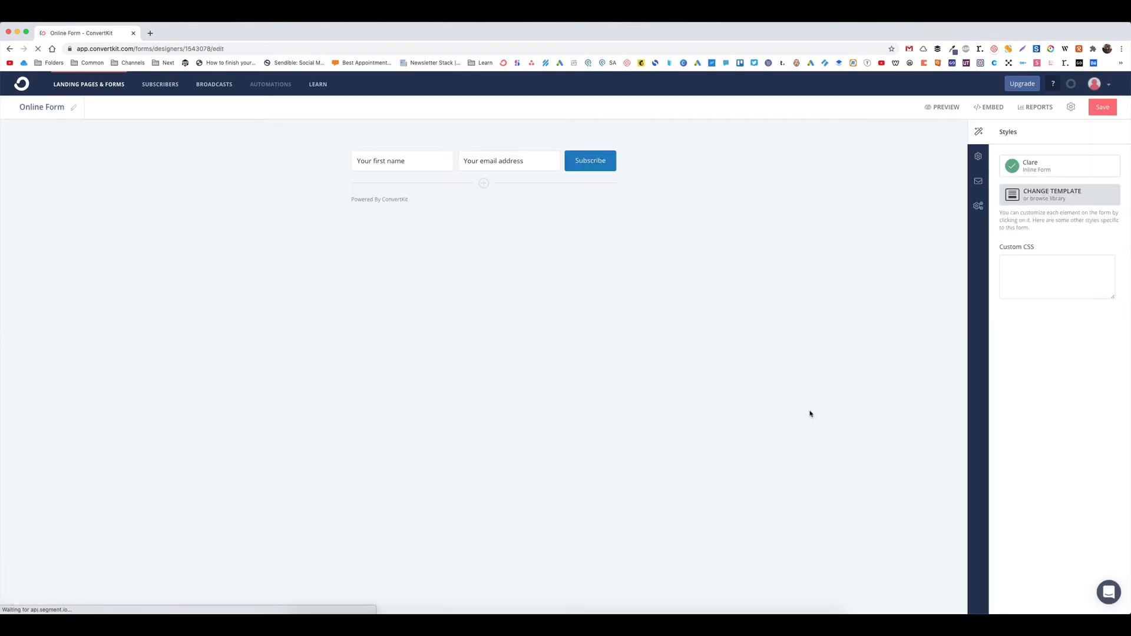
left_click(988, 107)
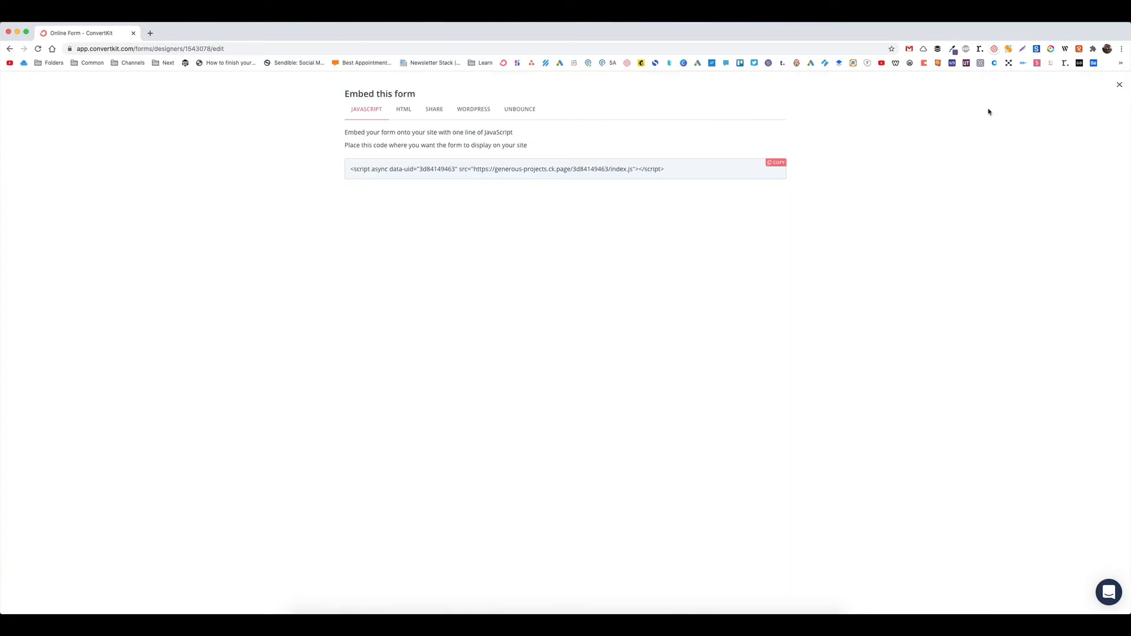
left_click(470, 111)
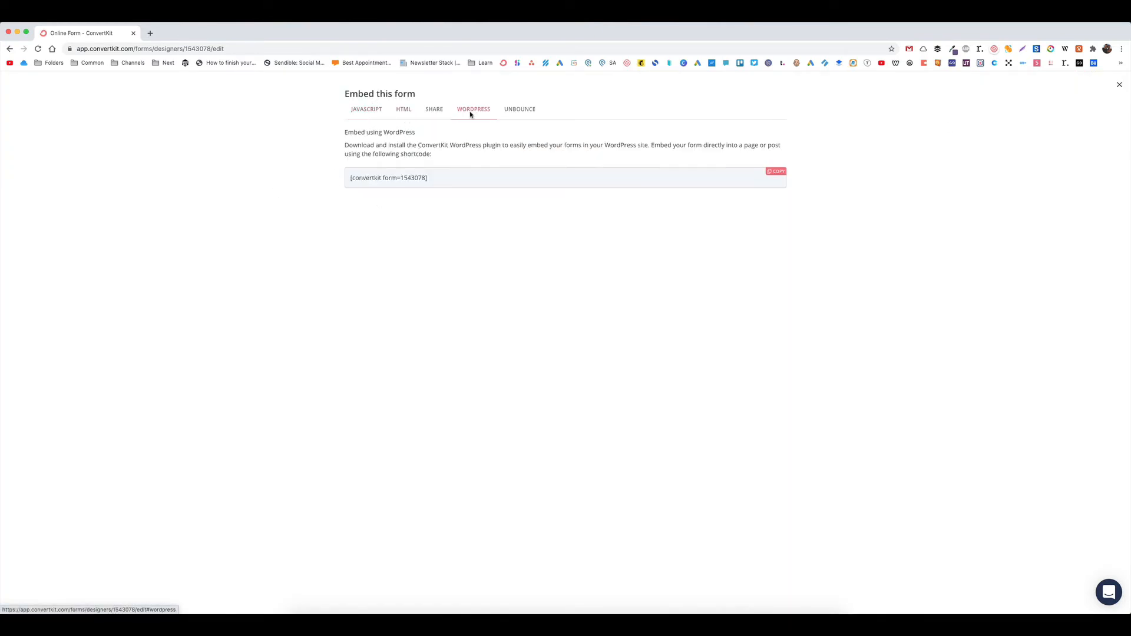
left_click_drag(428, 177, 317, 184)
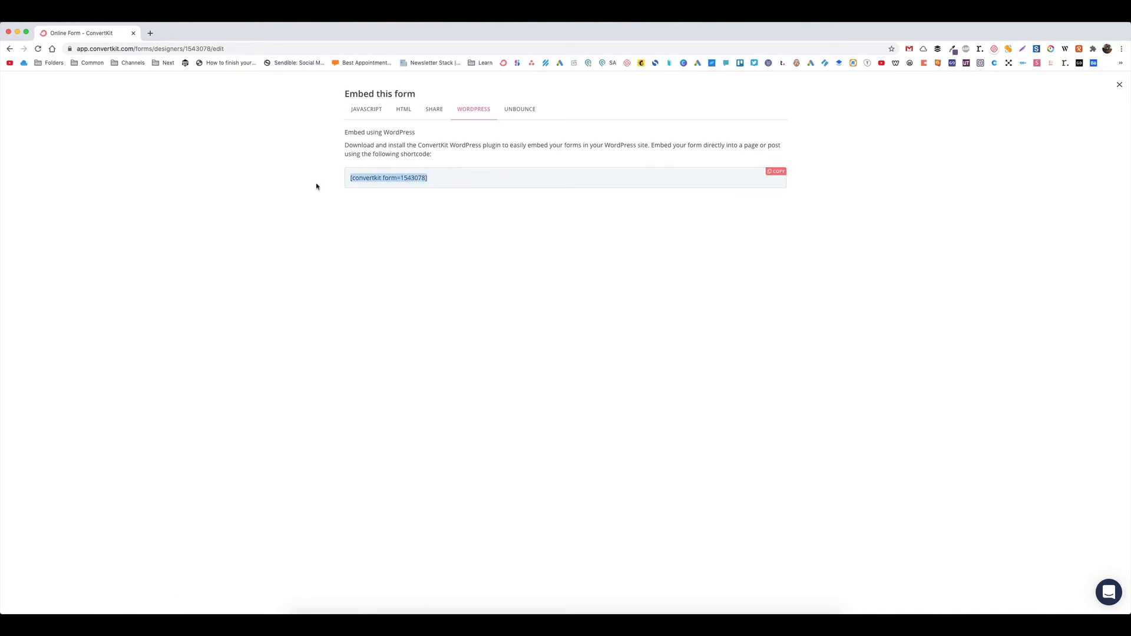
Step: Copy the Online Form's HTML embed code and close the embed options
left_click(404, 111)
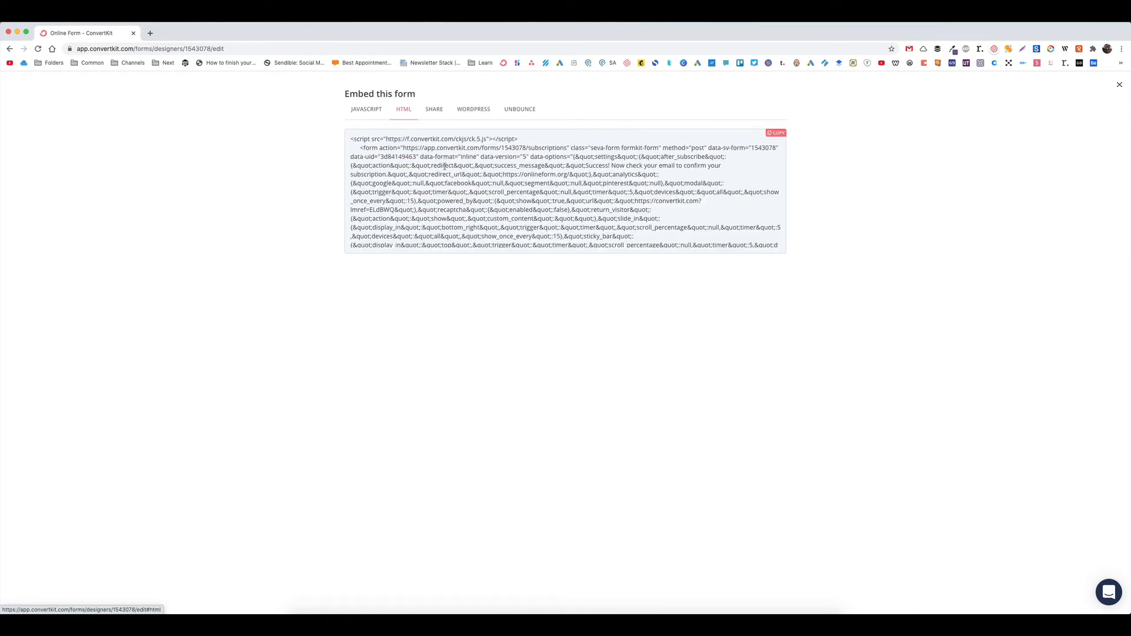
left_click(776, 133)
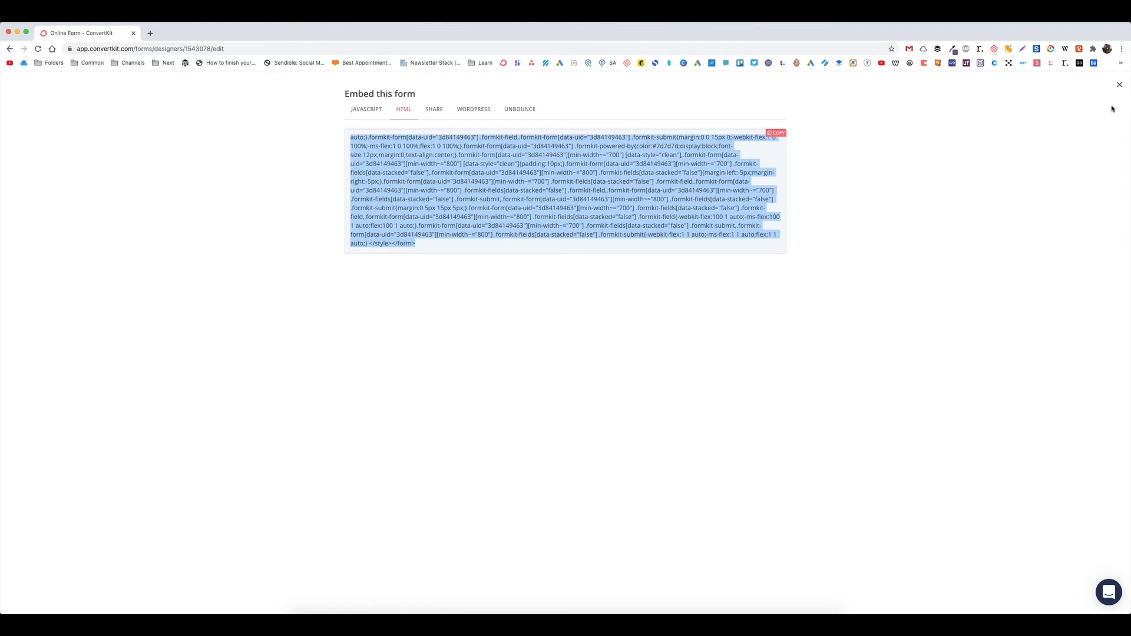
left_click(1119, 85)
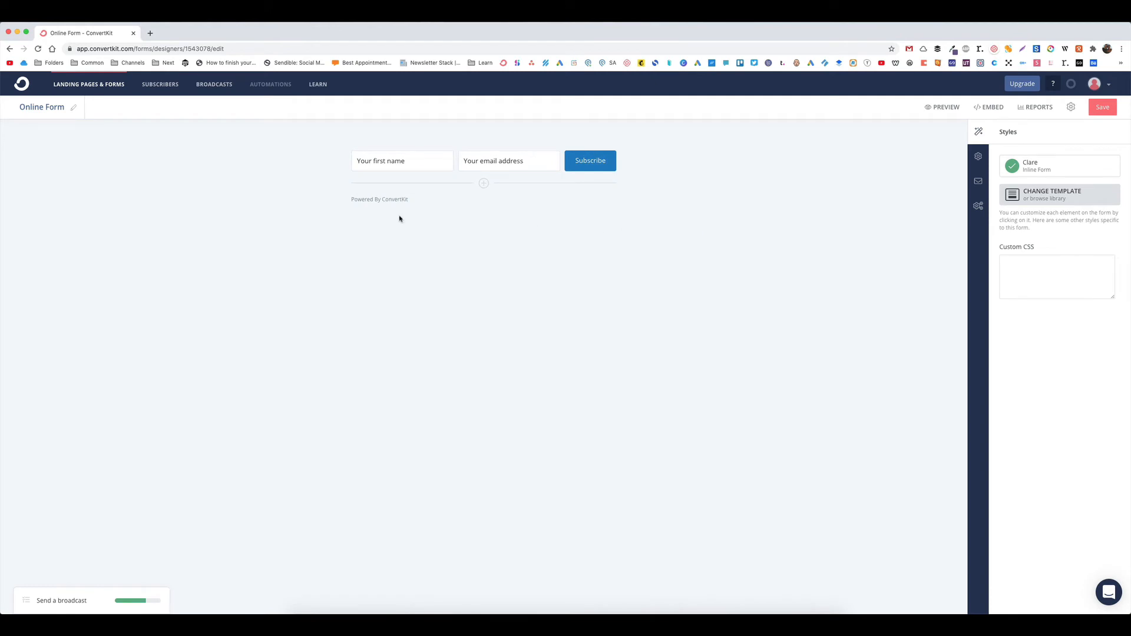
Step: Start a new broadcast and examine the Subscribed to filter options for Forms, closing the filter without adding it
left_click(222, 85)
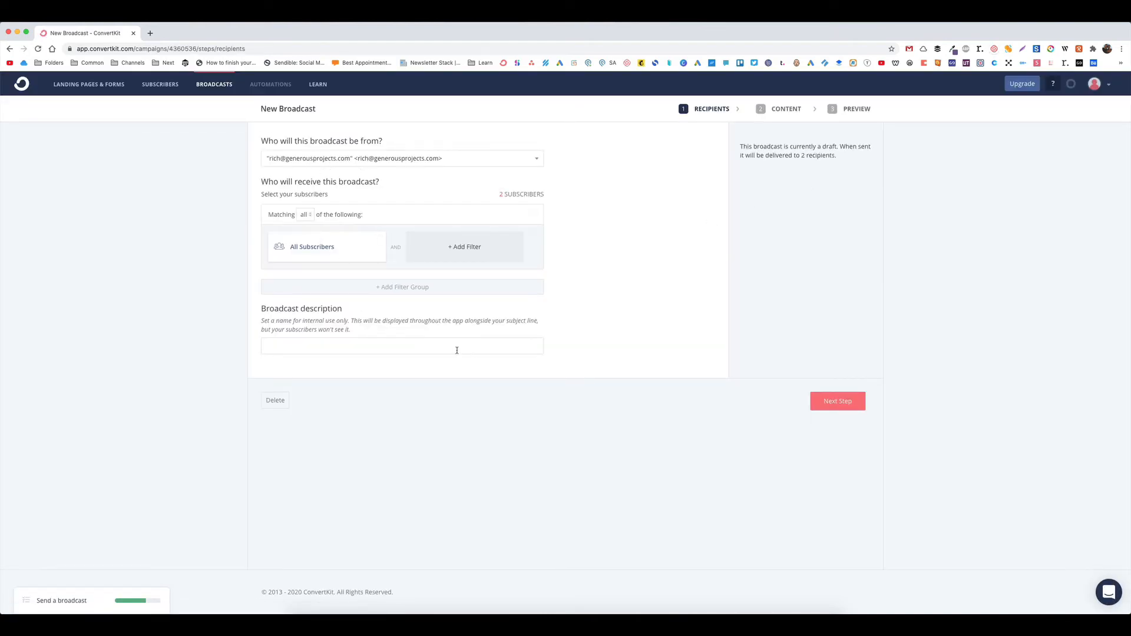
left_click(450, 252)
left_click(452, 252)
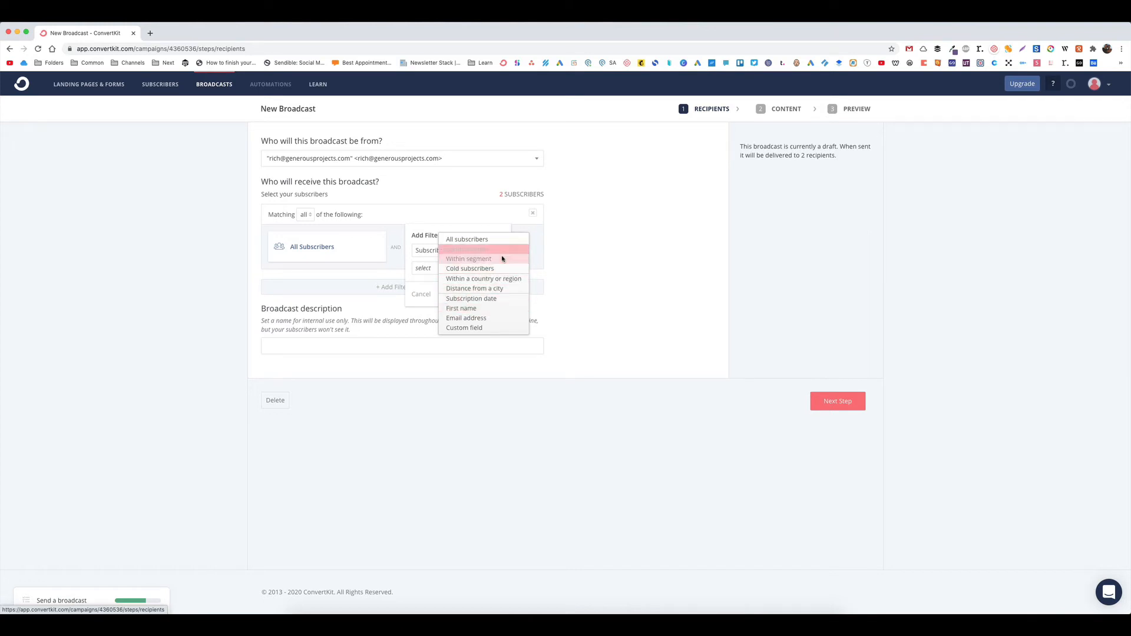
left_click(422, 271)
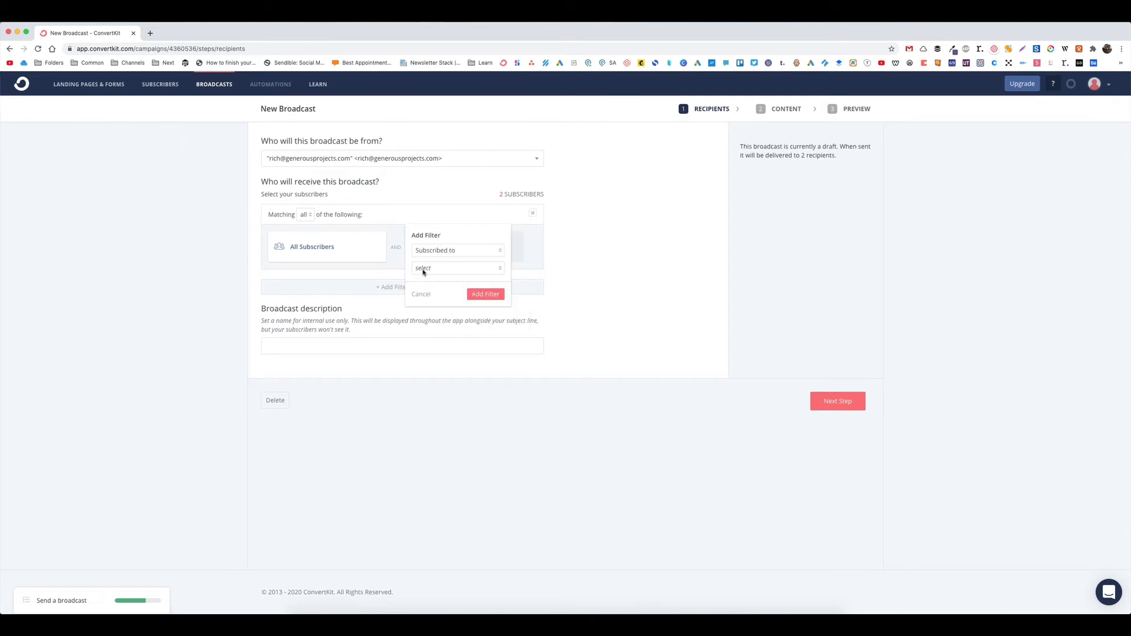
left_click(431, 251)
left_click(423, 267)
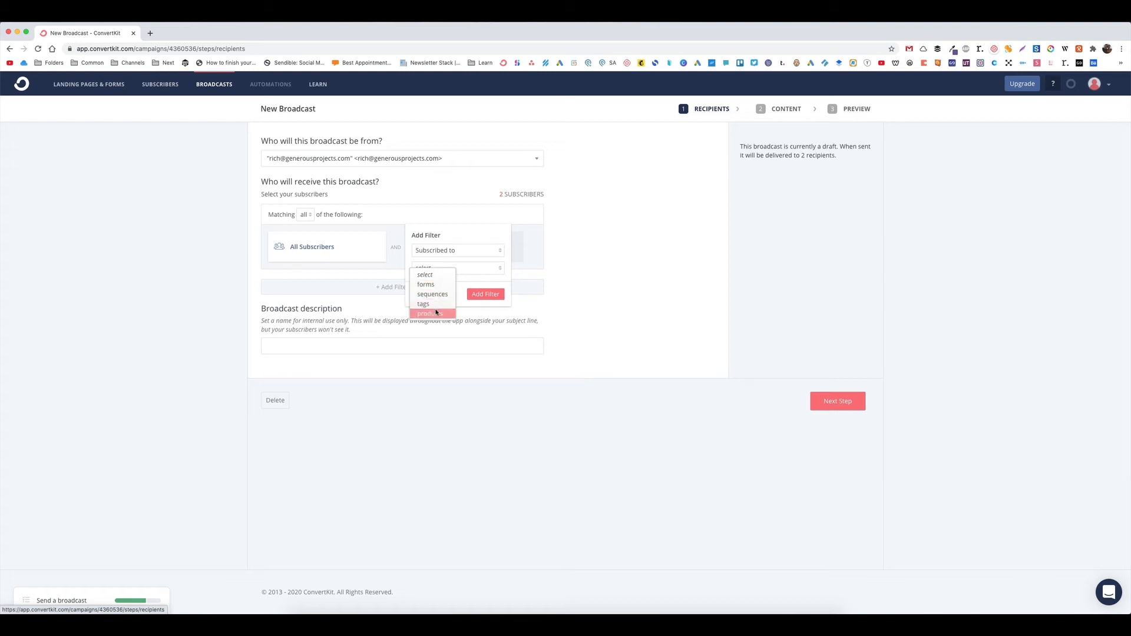
left_click(443, 287)
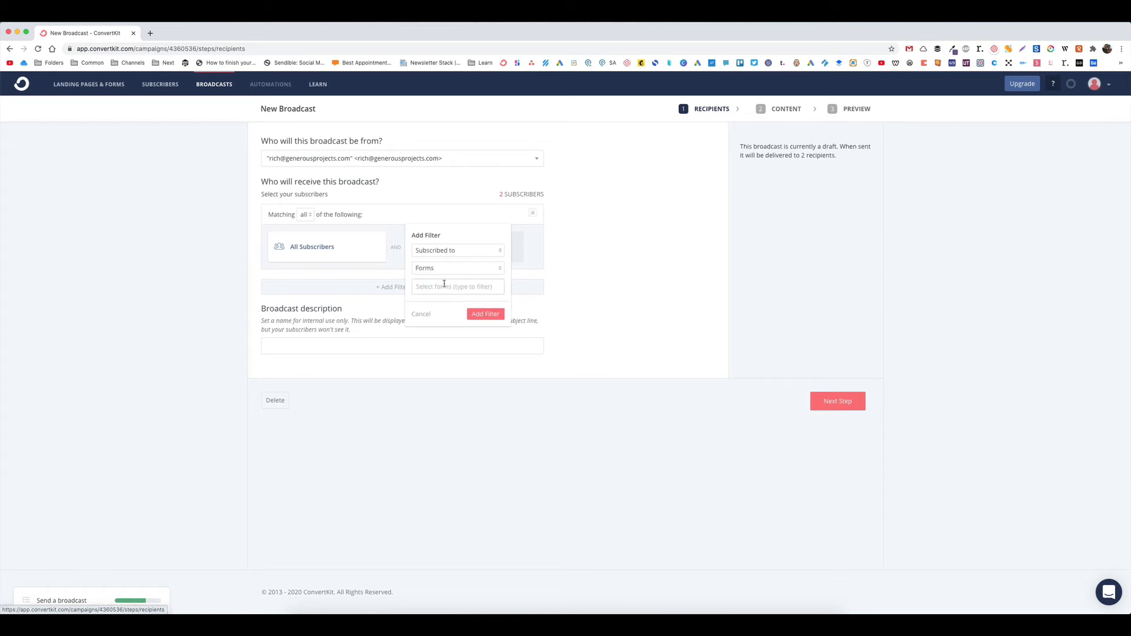
left_click(446, 287)
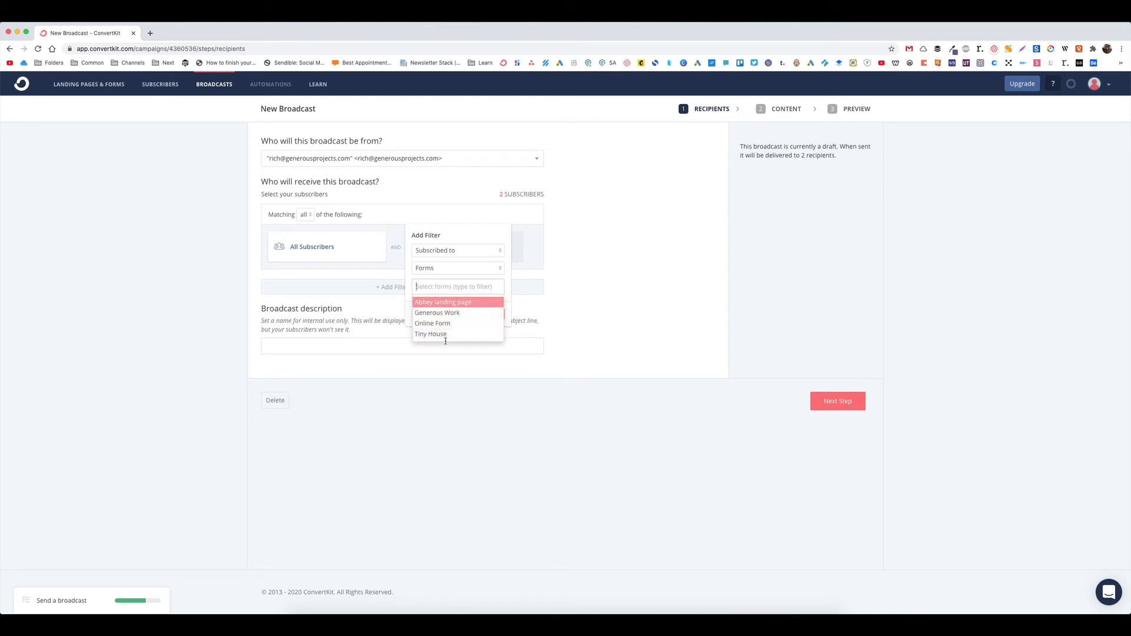
left_click(410, 321)
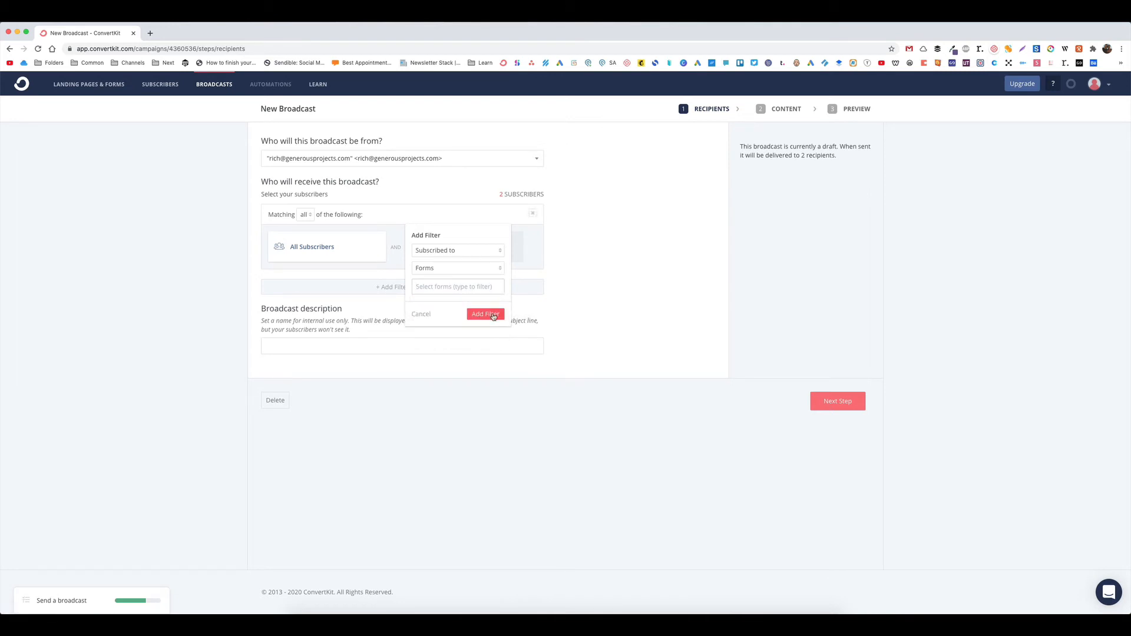
left_click(424, 315)
Step: Proceed to the broadcast's content with all subscribers as recipients and set the email template to Text only
left_click(843, 401)
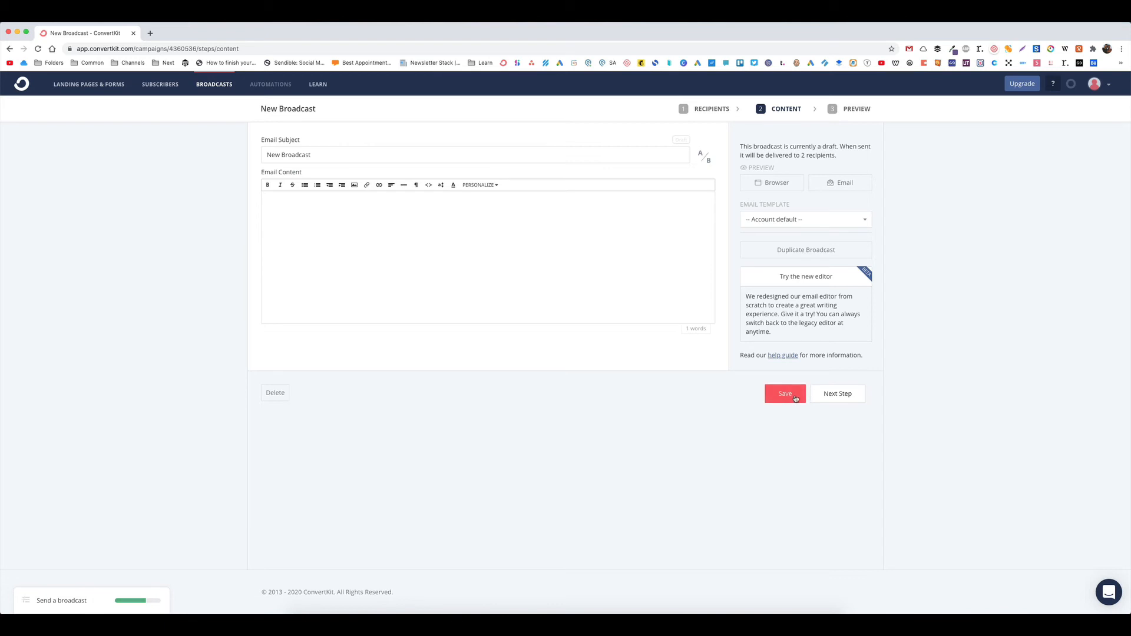
left_click(830, 399)
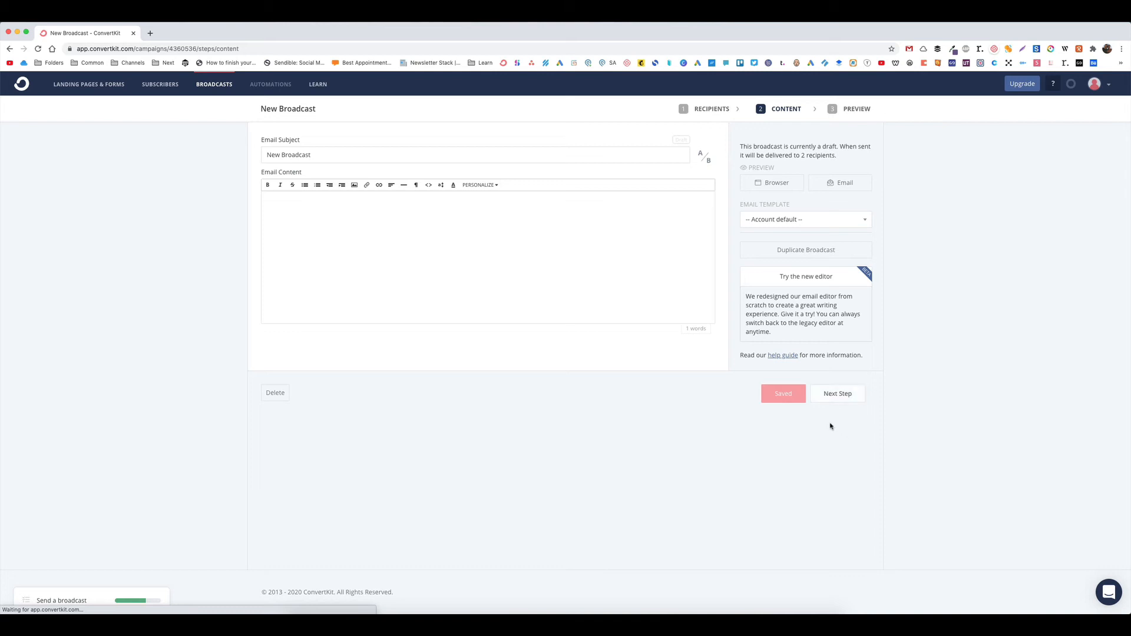
left_click(792, 222)
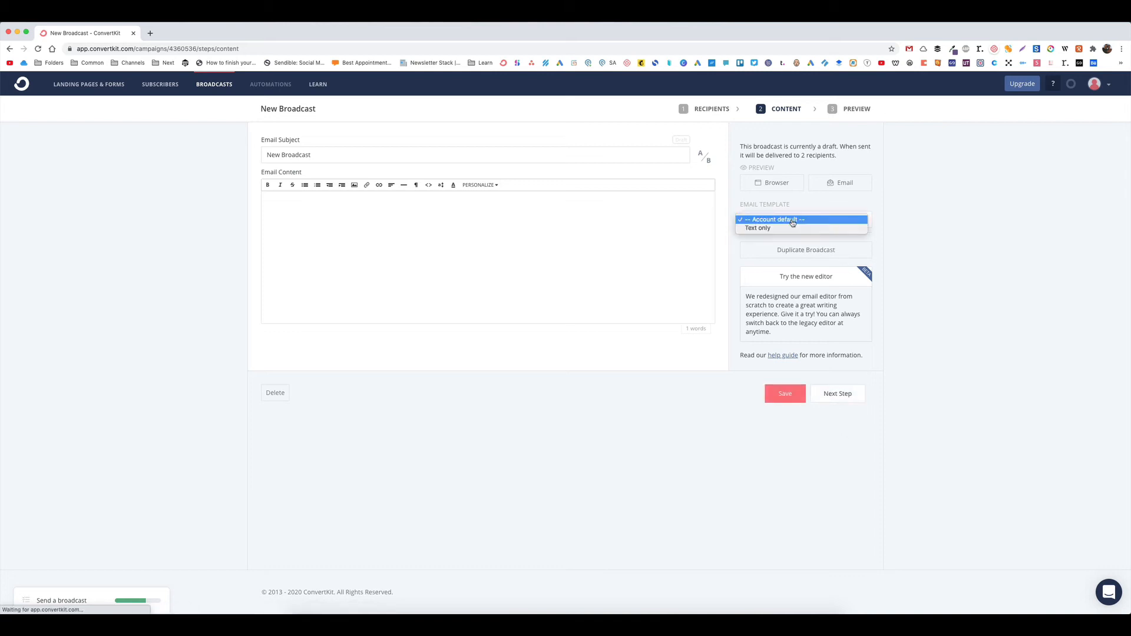
left_click(792, 231)
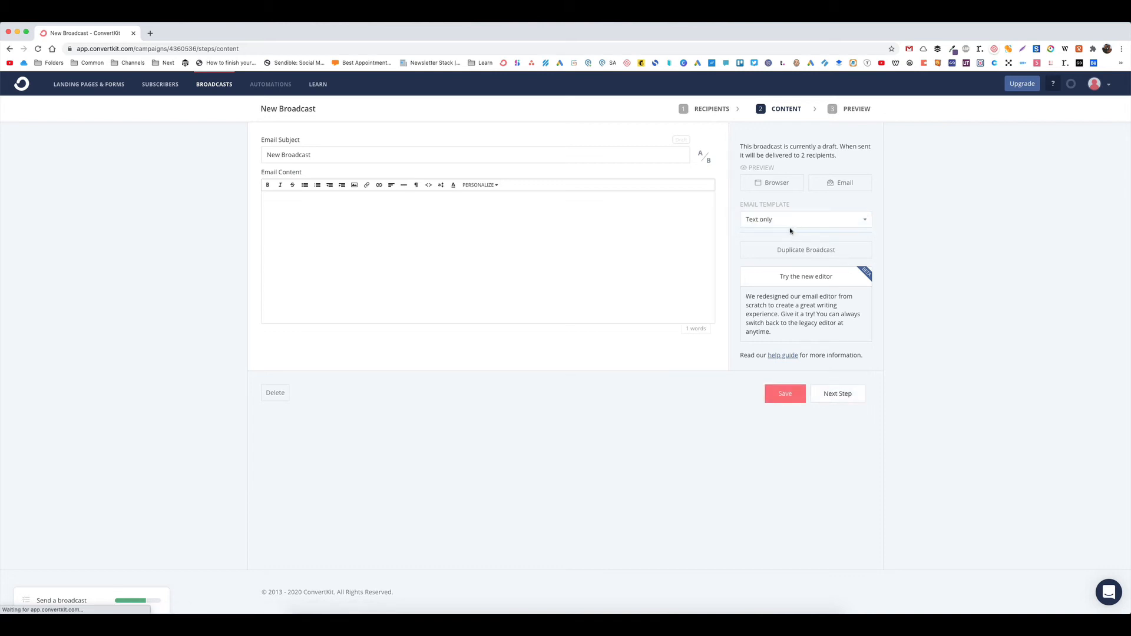
Step: Continue to the broadcast's preview and check the options for previewing the email as a specific subscriber
left_click(830, 396)
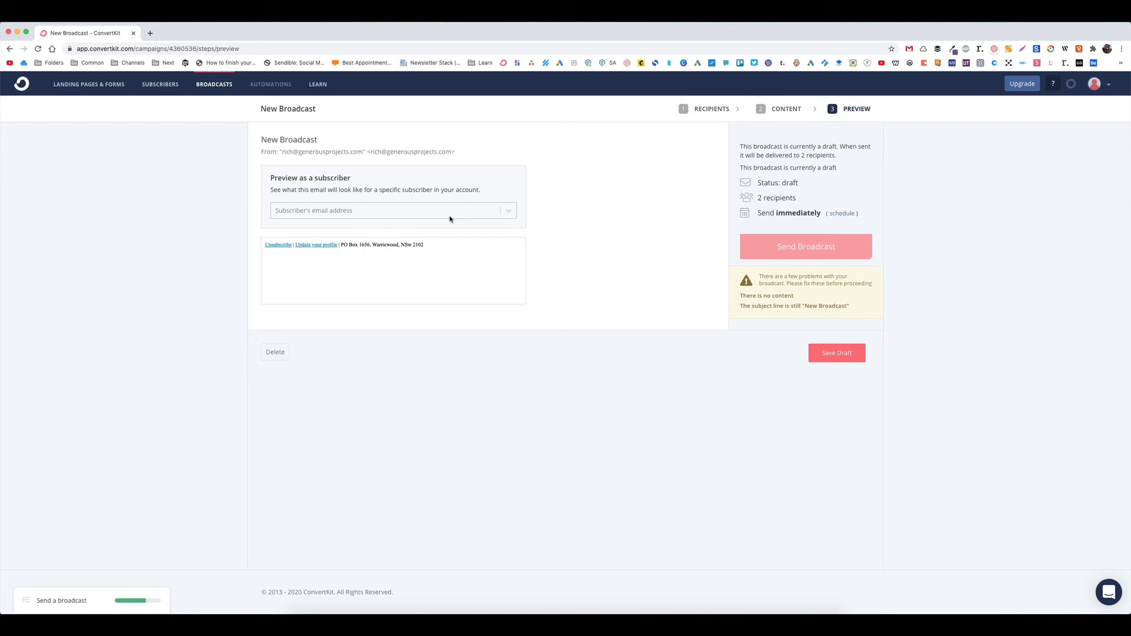
left_click(508, 216)
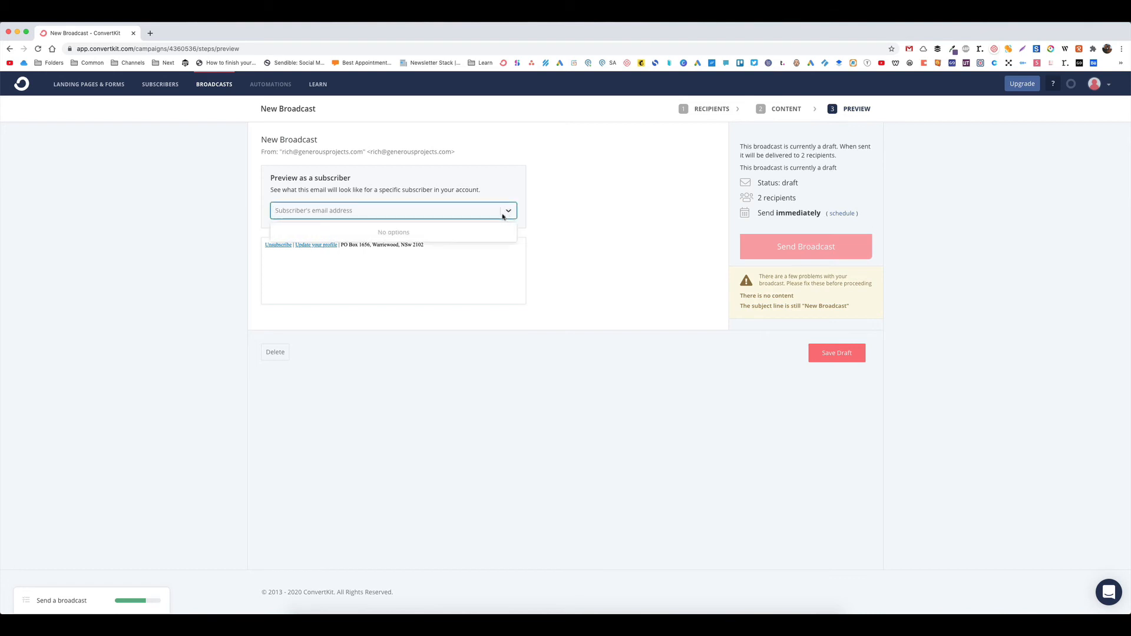
left_click(570, 215)
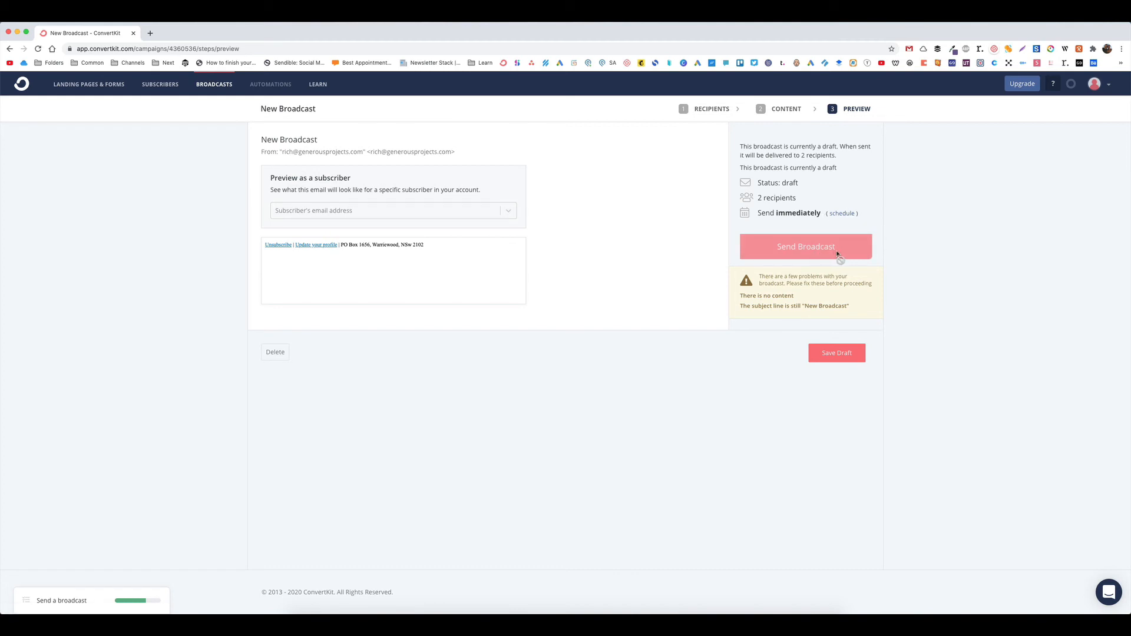
Step: Return to the subscribers overview and review the growth chart, confirmed subscribers, segments, tags and products
left_click(24, 86)
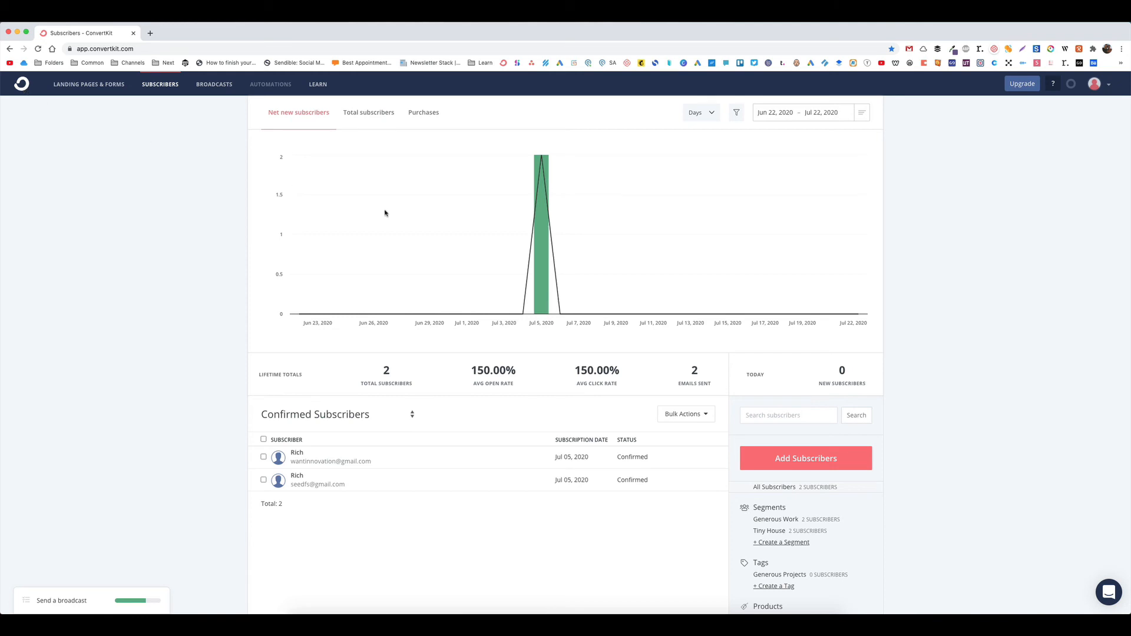
scroll(898, 458, "down", 3)
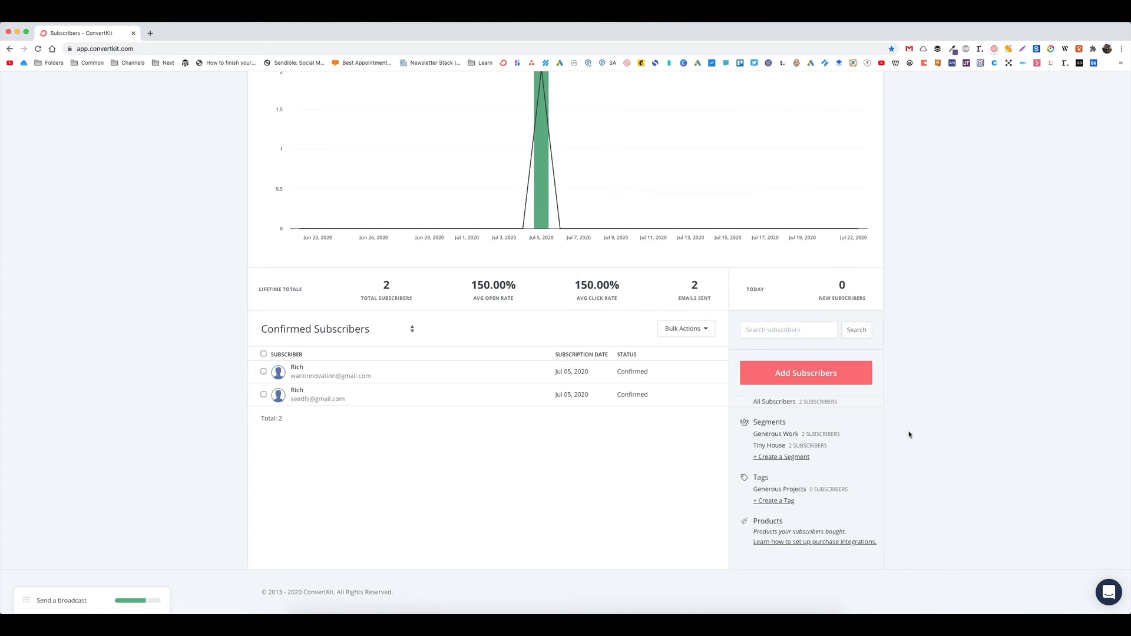
scroll(908, 434, "up", 2)
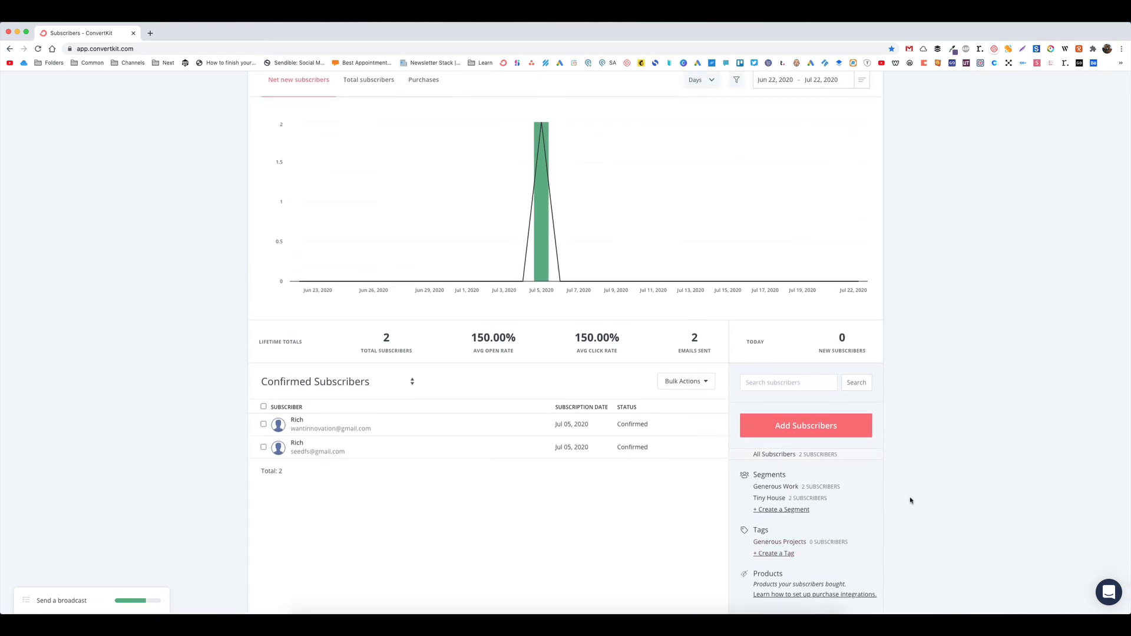
scroll(914, 498, "up", 1)
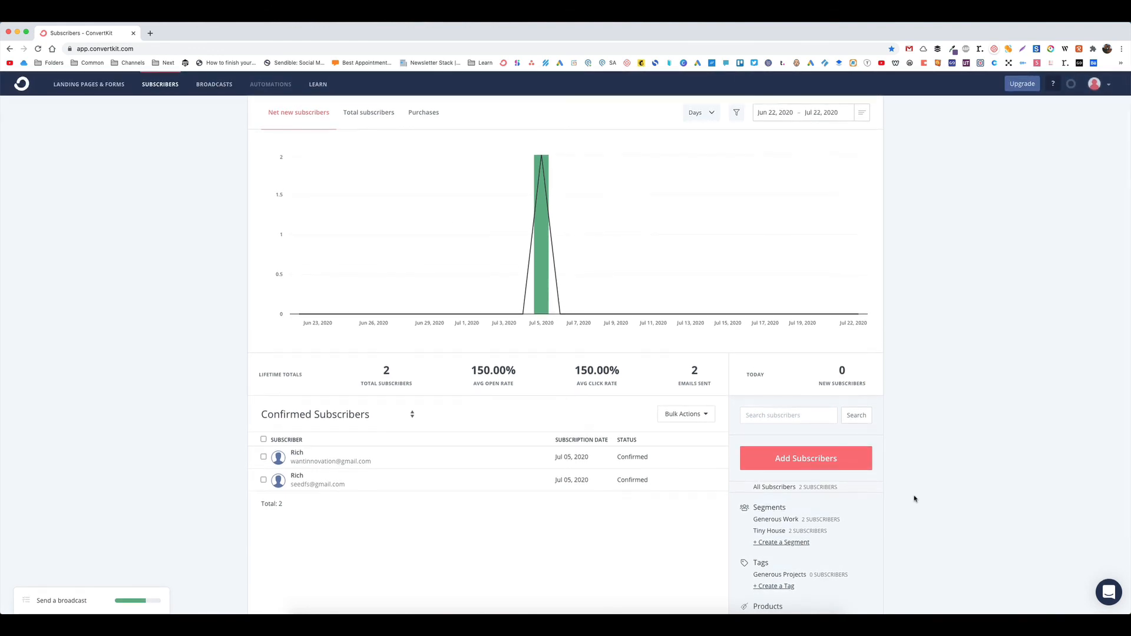